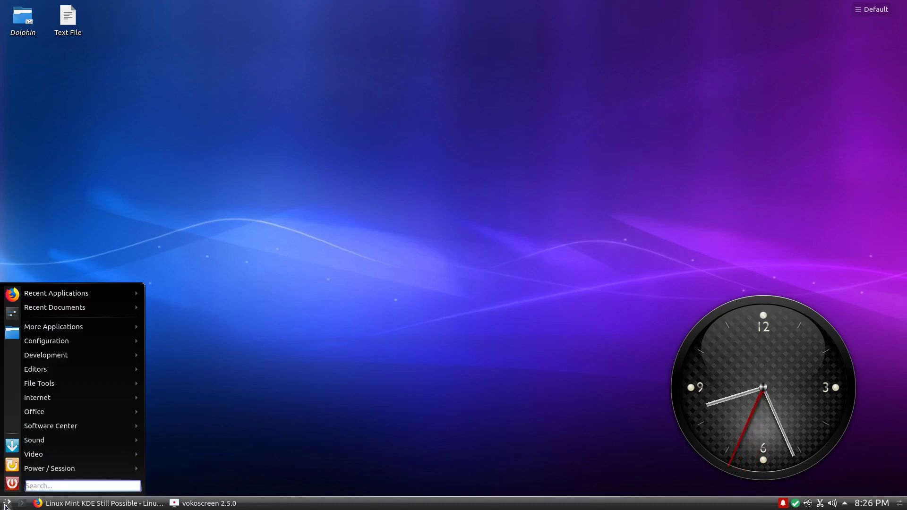
Step: Find and open About System, review the operating system's software and hardware details, and close the window
type("about")
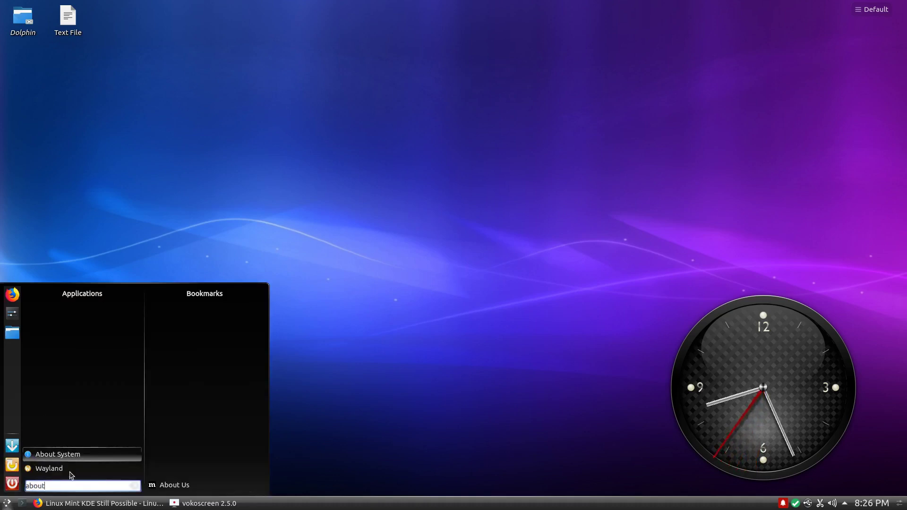
left_click(110, 453)
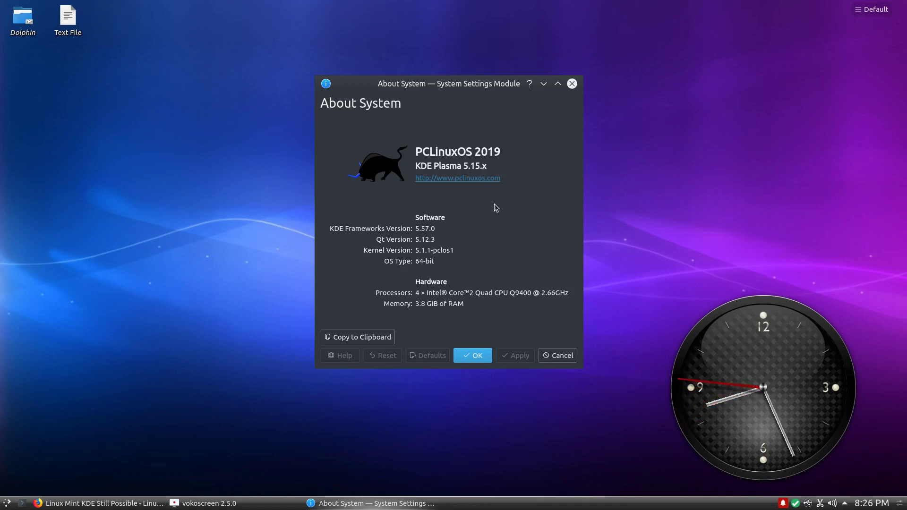
left_click_drag(447, 86, 443, 98)
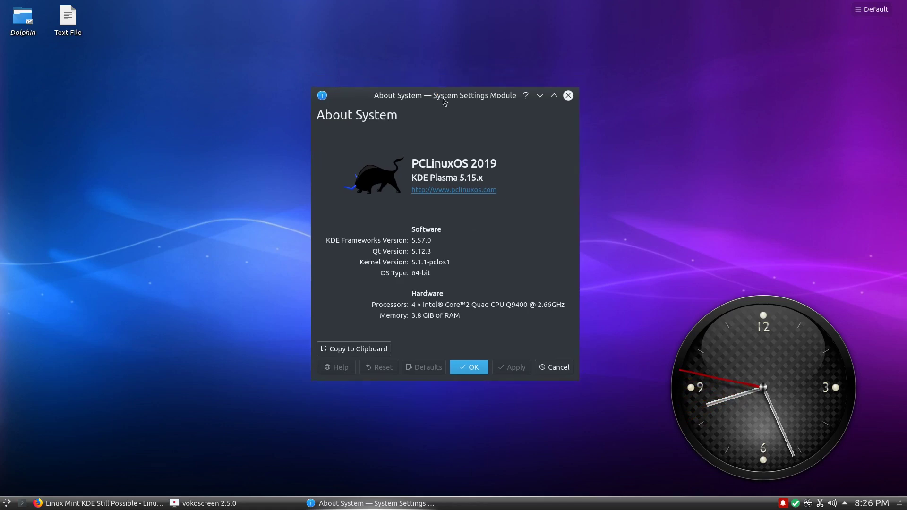
left_click(568, 96)
Step: Launch Synaptic Package Manager from the Software Center category and authenticate with the root password
left_click(7, 504)
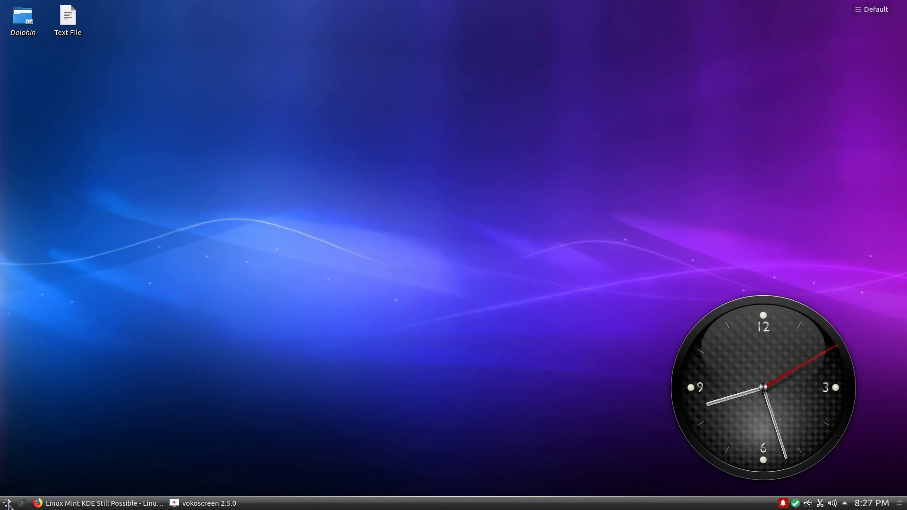
mouse_move(73, 441)
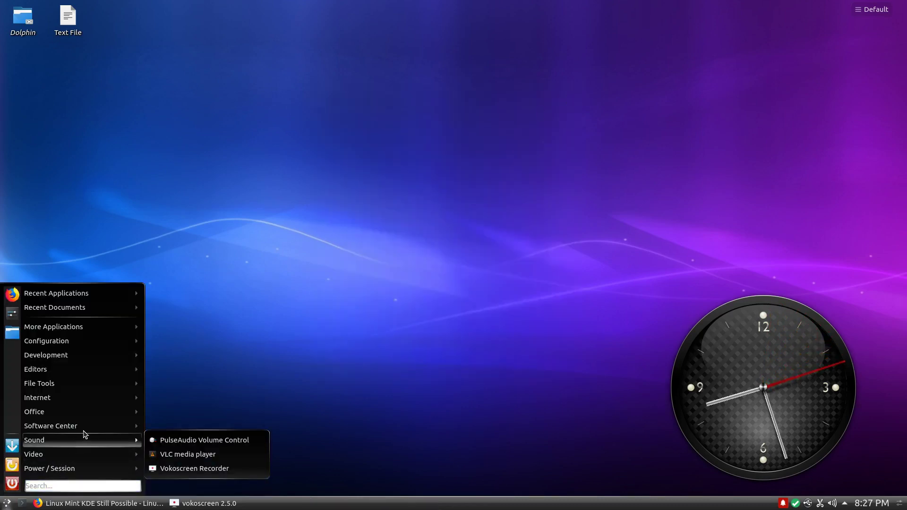
mouse_move(87, 427)
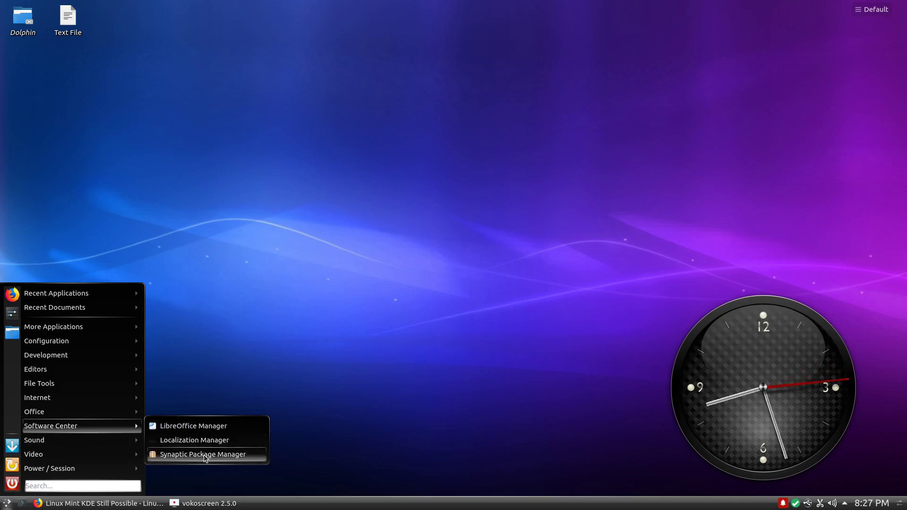
left_click(240, 457)
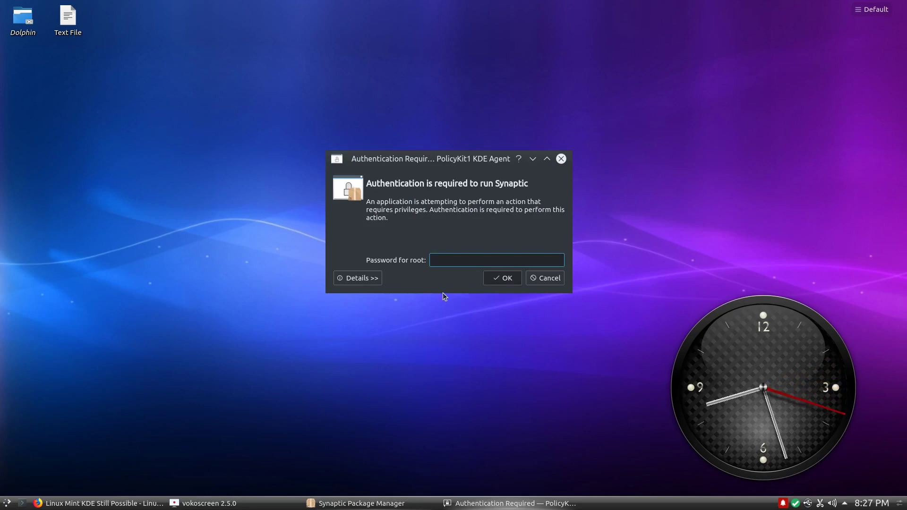
type("******")
key("Return")
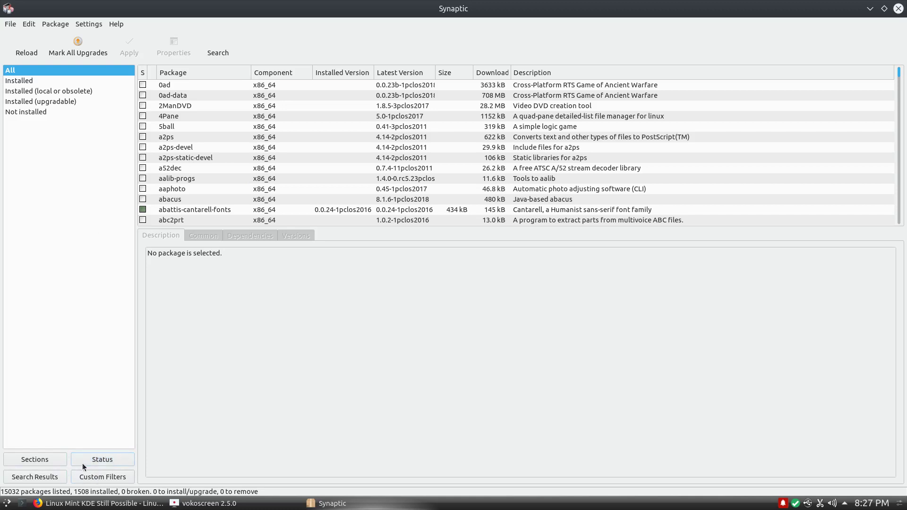
Step: Look through the package groupings by sections, status, search results and custom filters, ending on status
left_click(38, 460)
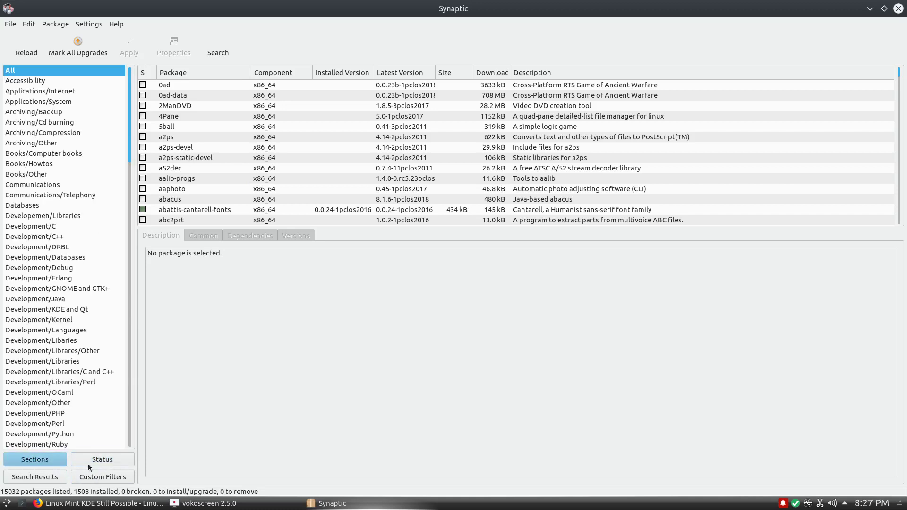
left_click(101, 458)
left_click(49, 480)
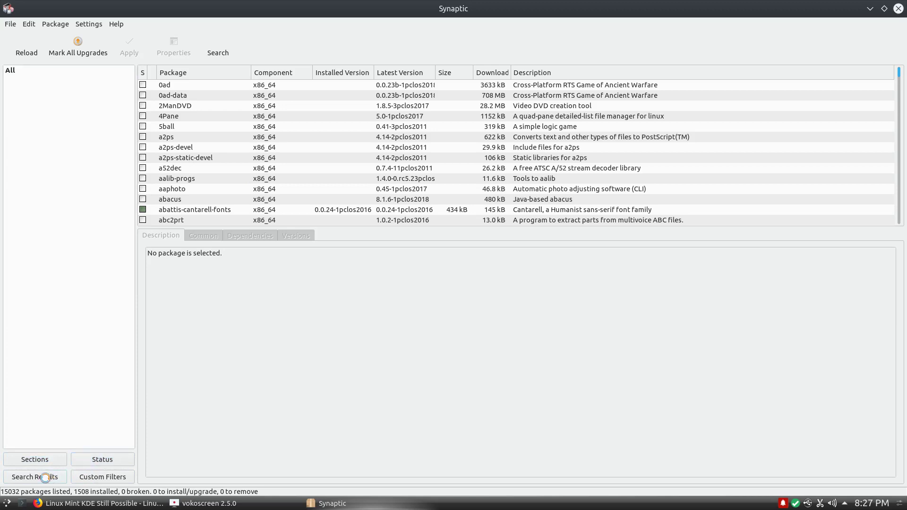
left_click(101, 478)
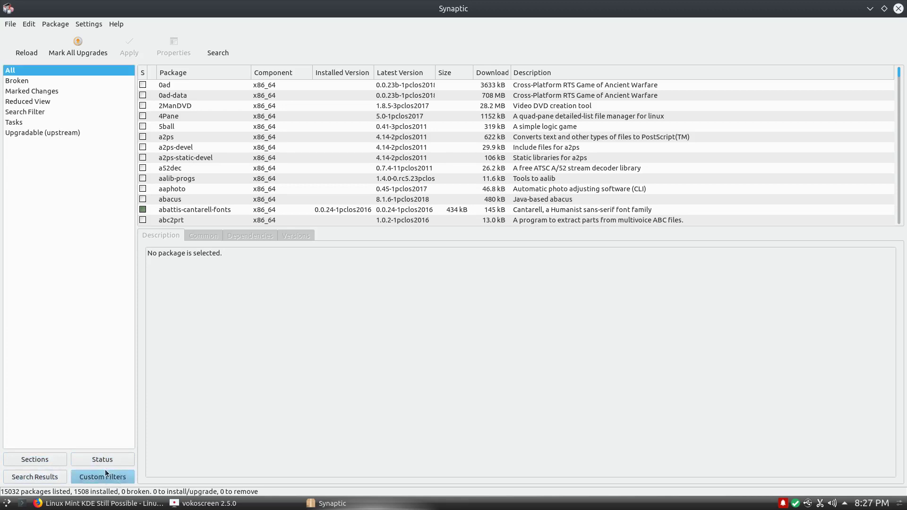
left_click(107, 460)
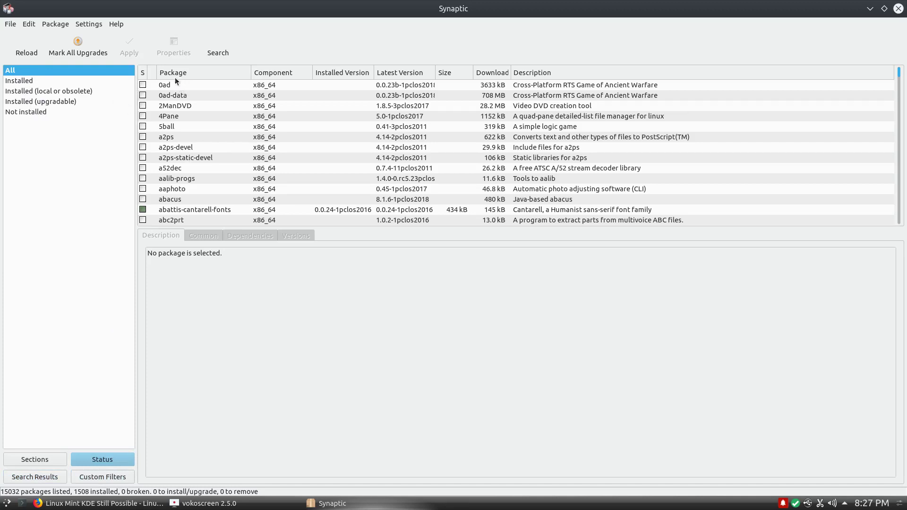
Step: Search the package names for chrome
left_click(220, 51)
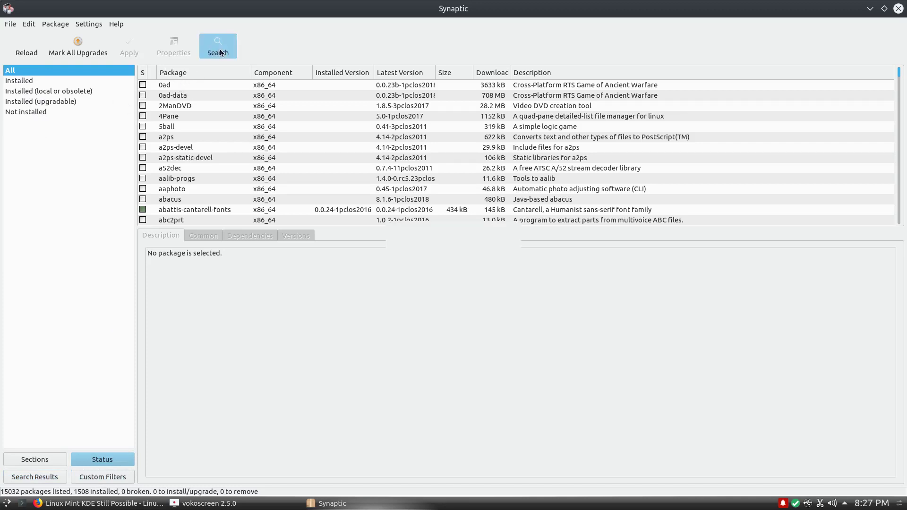
type("cjrome")
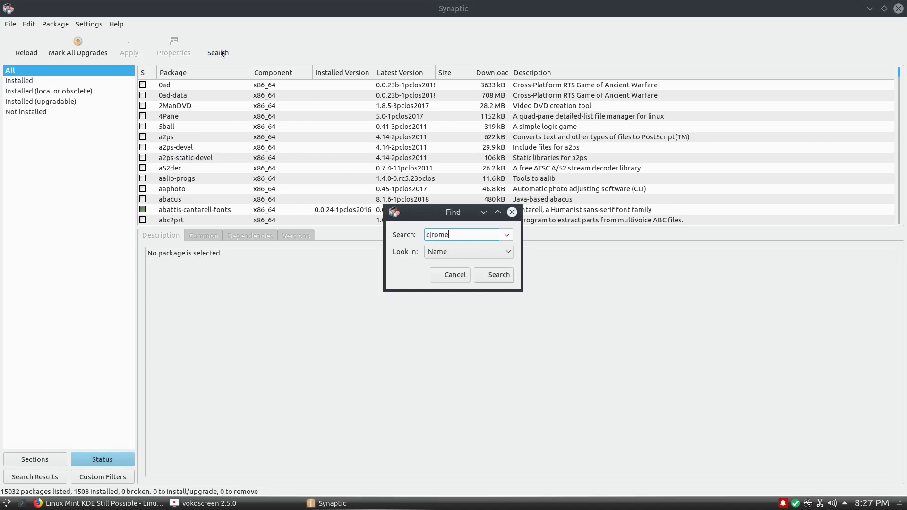
key("BackSpace")
type("h")
left_click(496, 276)
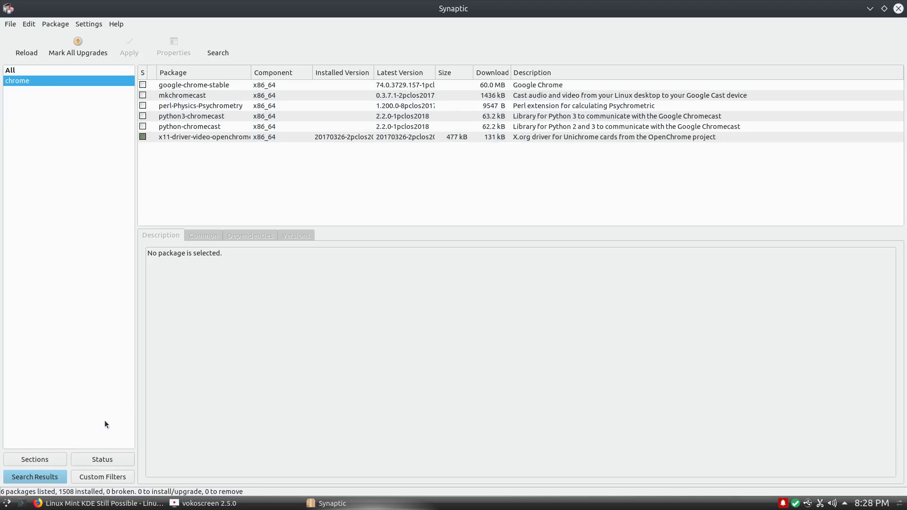
Step: Filter the packages by Installed status and look through the list of installed packages
left_click(95, 459)
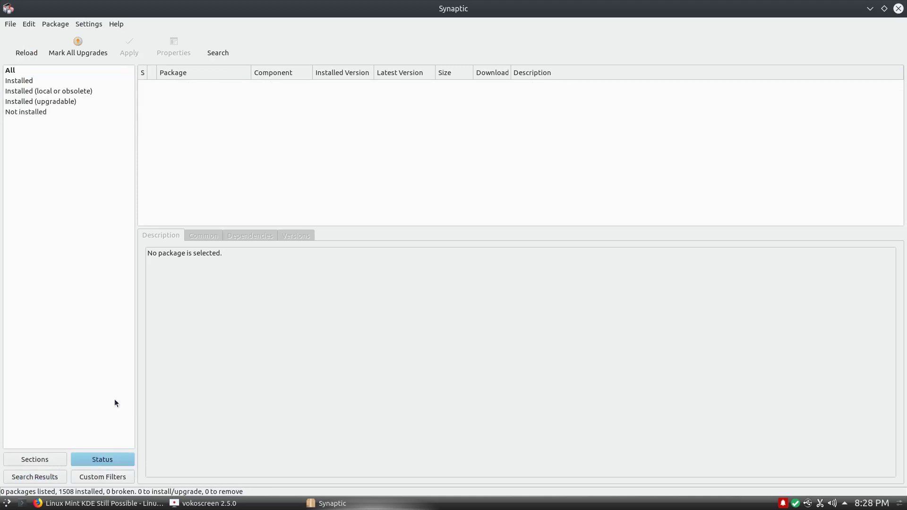
left_click(22, 80)
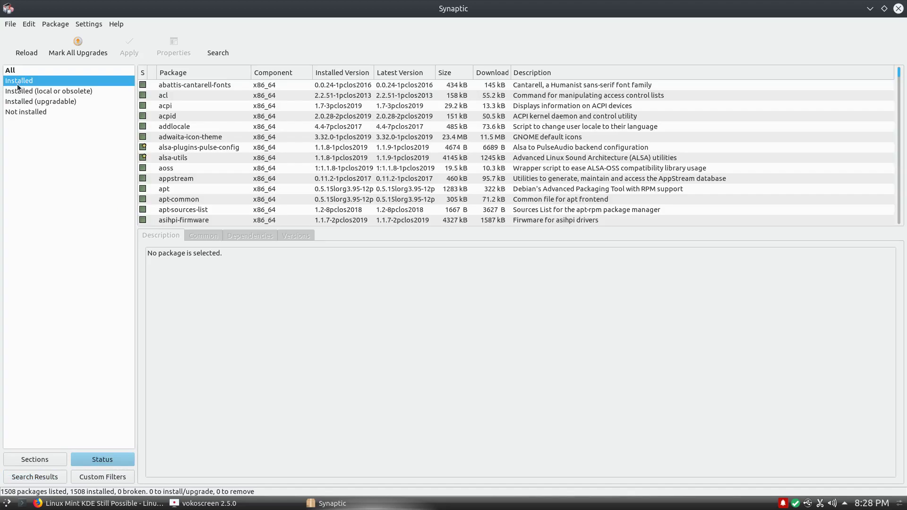
scroll(212, 118, "down", 20)
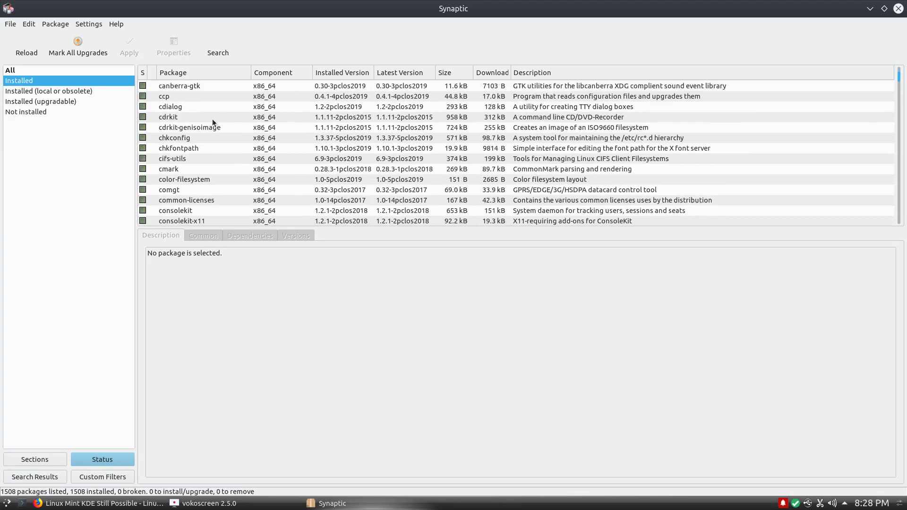
scroll(212, 122, "down", 4)
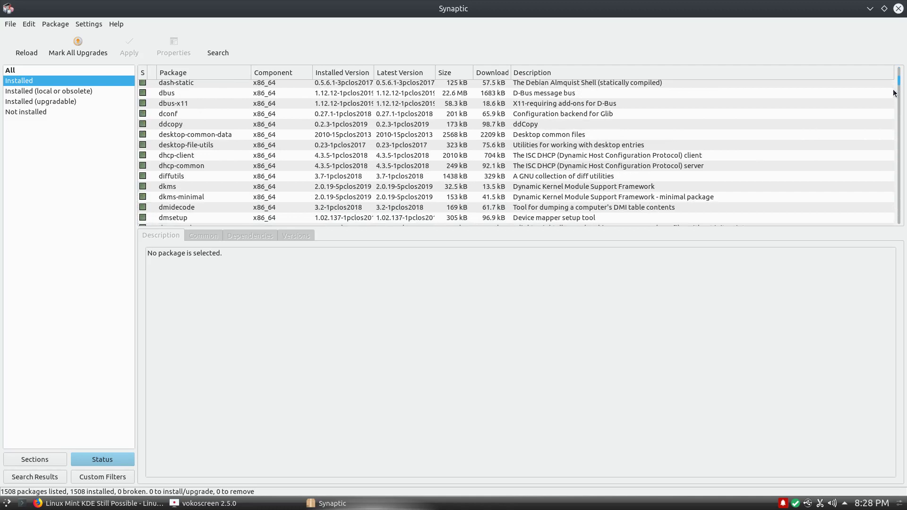
left_click_drag(899, 84, 902, 251)
scroll(211, 176, "up", 20)
scroll(211, 177, "up", 12)
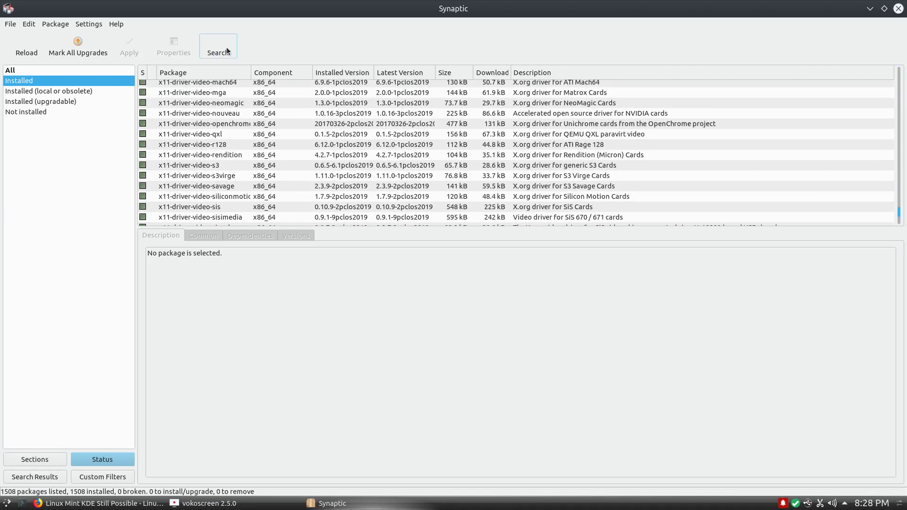
Step: Search the package names for dd and view the description of the ddcopy package
left_click(226, 47)
type("dd")
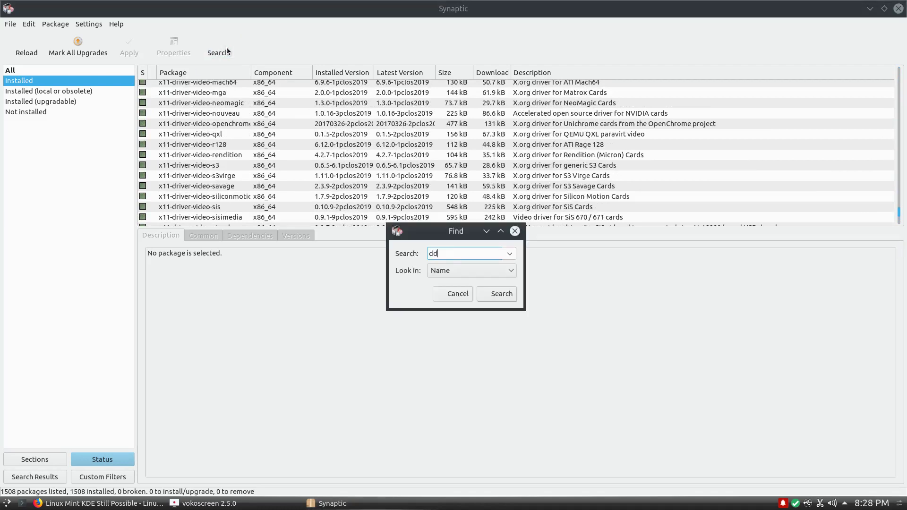
type("\\")
key("BackSpace")
left_click(491, 293)
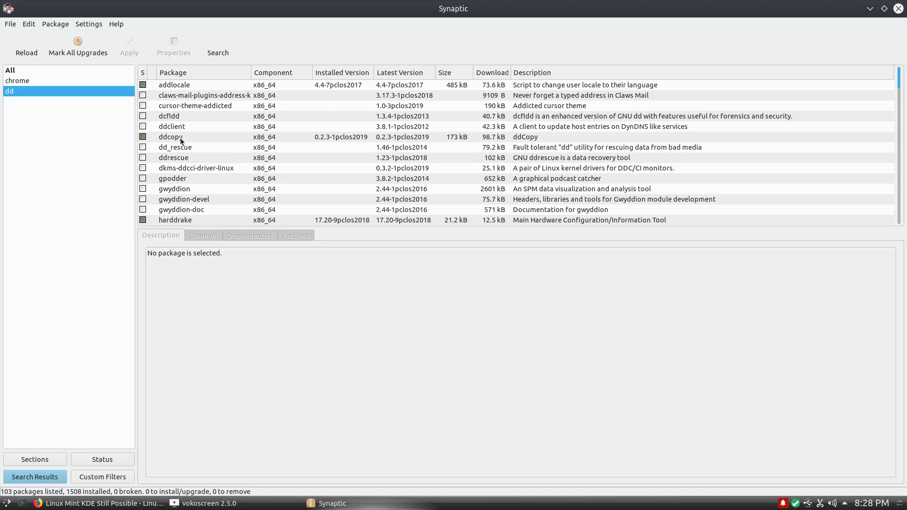
left_click(181, 141)
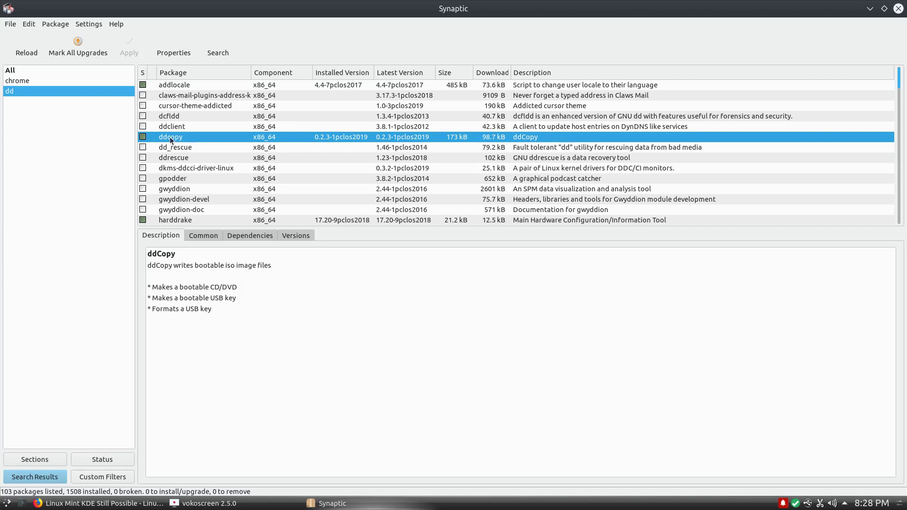
Step: Try marking the ddcopy package for removal and clear the mark again without applying it
left_click(144, 138)
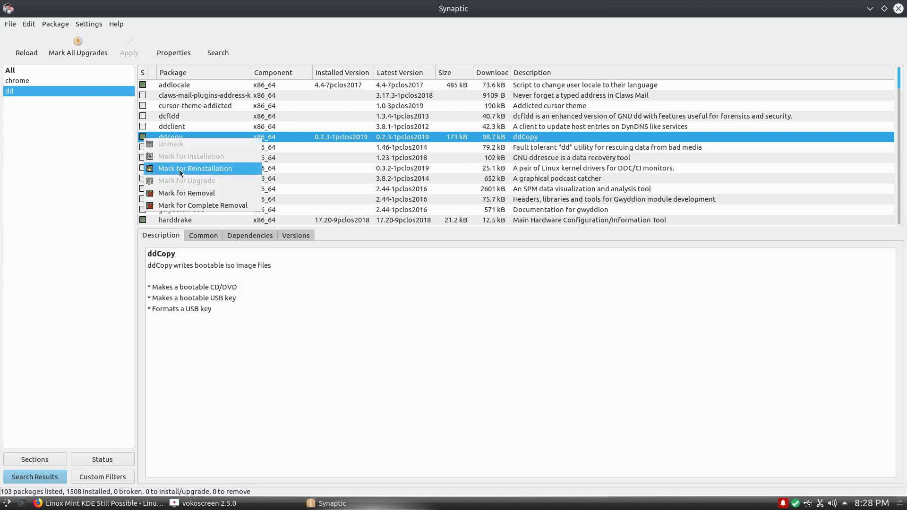
left_click(164, 194)
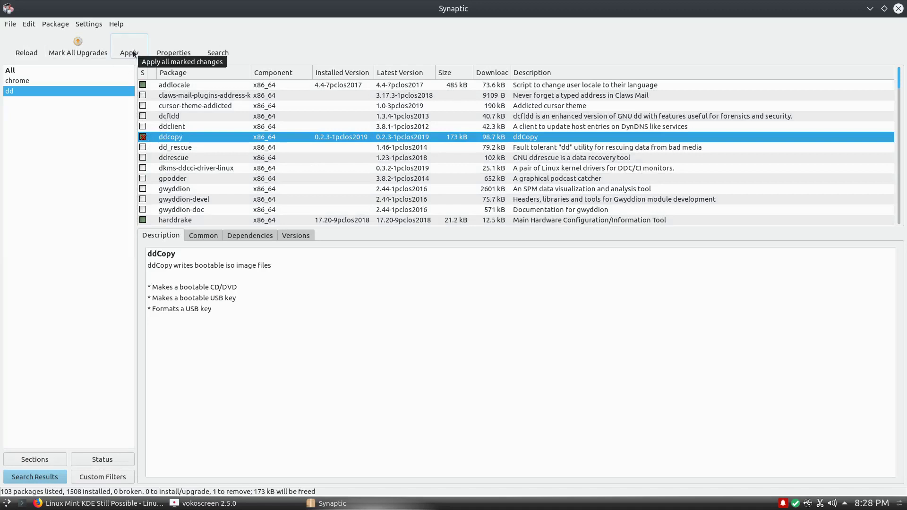
left_click(149, 139)
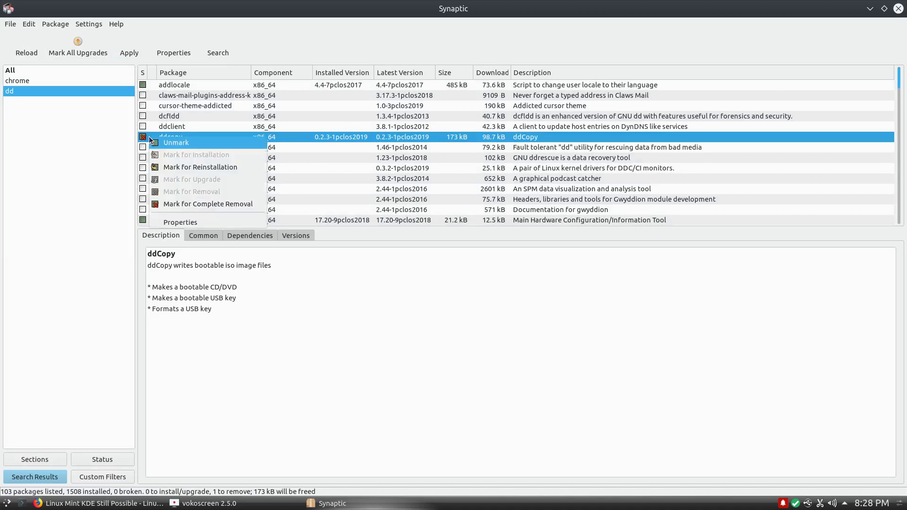
left_click(179, 142)
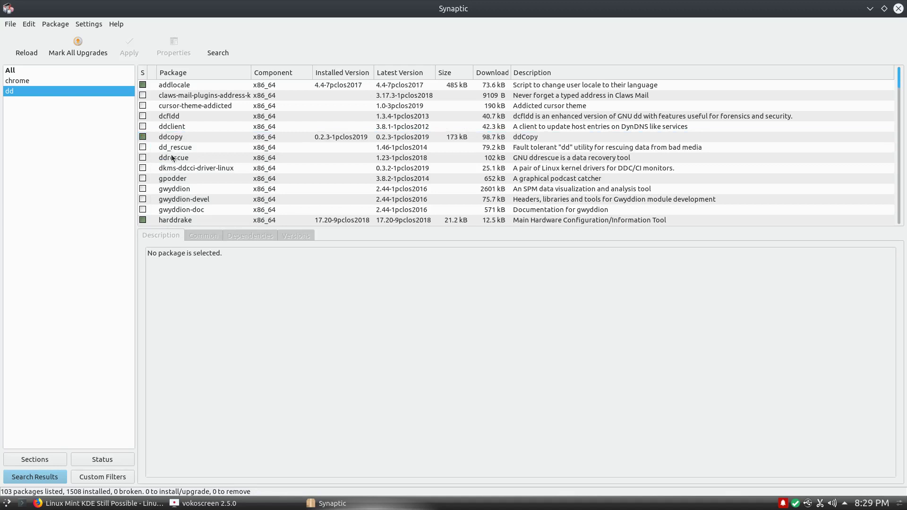
Step: Search the package names for audacity
left_click(217, 45)
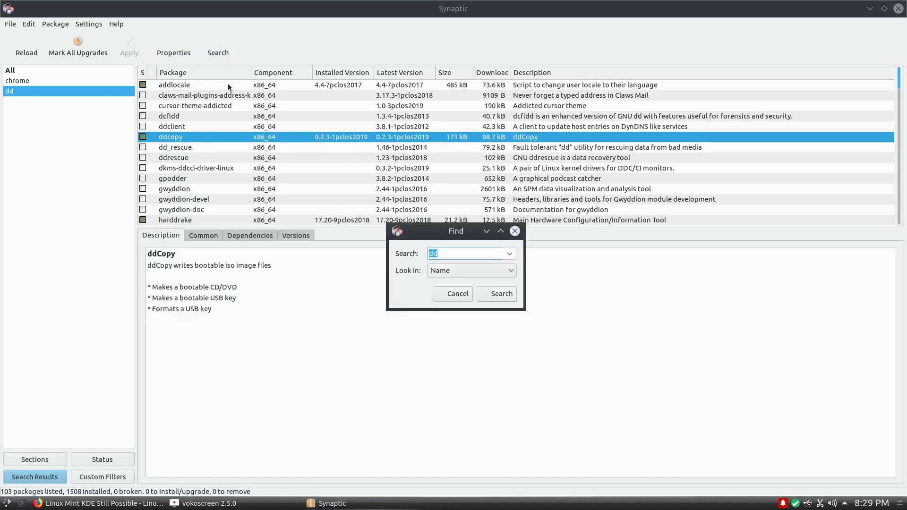
type("audacity")
key("Return")
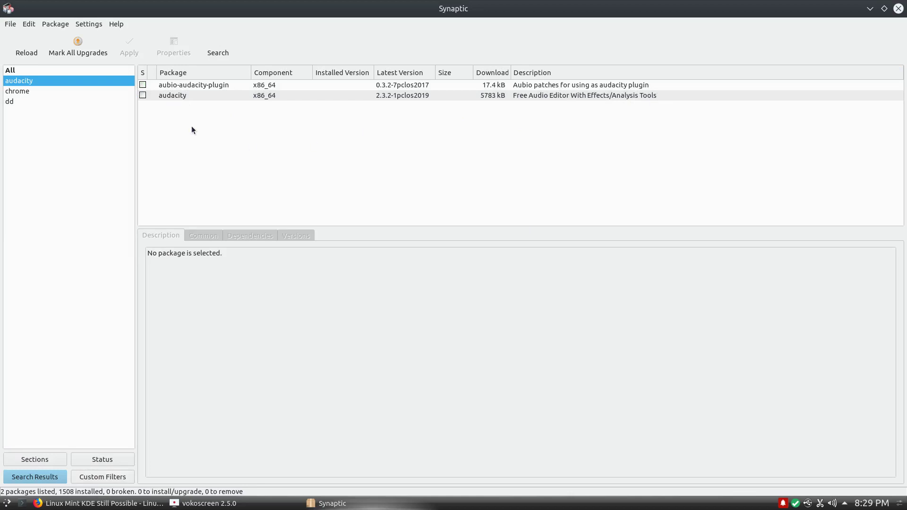
Step: Mark the audacity package for installation together with its additional required packages and apply the changes
left_click(142, 95)
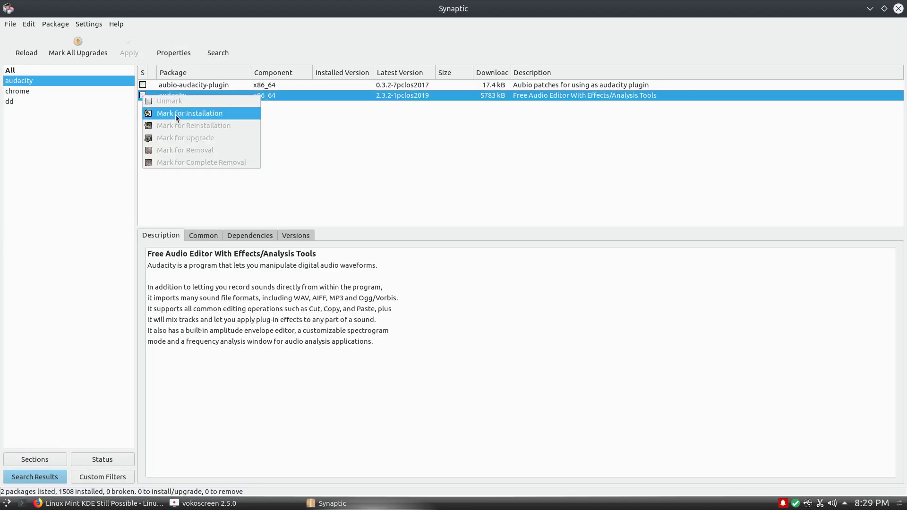
left_click(219, 113)
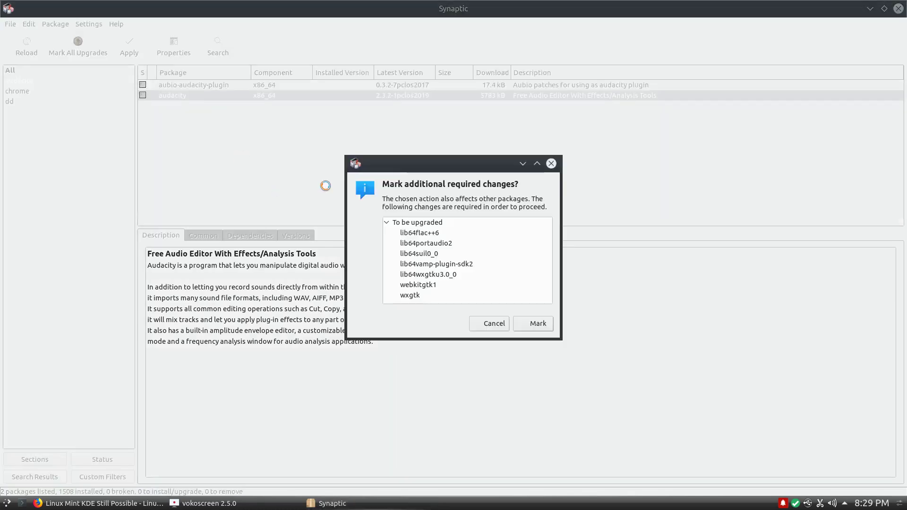
left_click(535, 327)
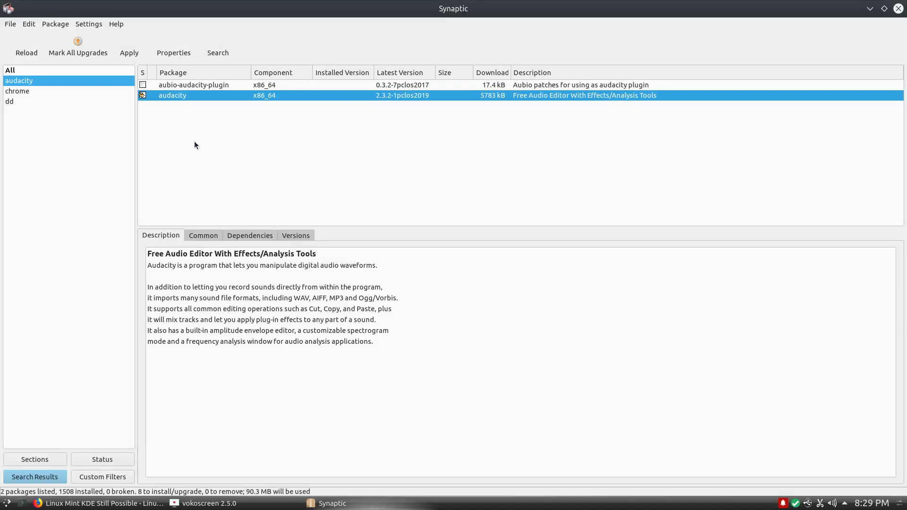
left_click(129, 43)
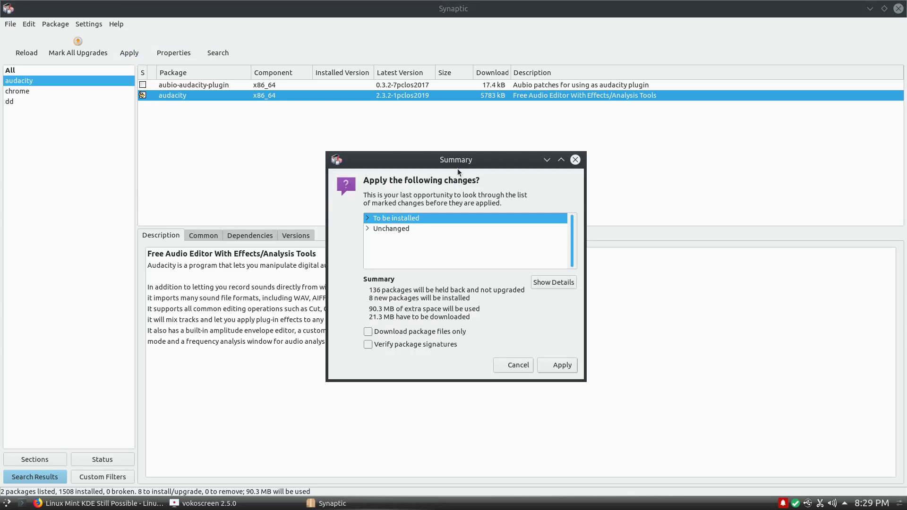
left_click(558, 365)
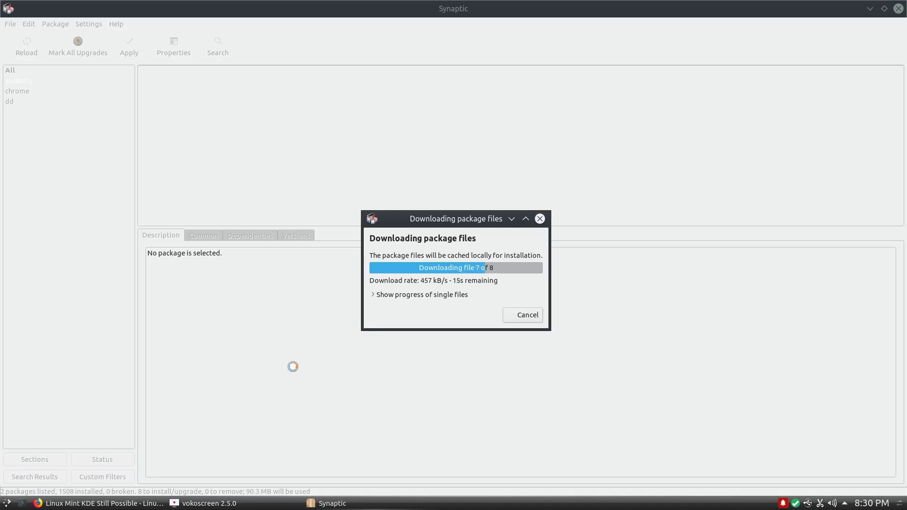
Step: View the Home folder in the Dolphin file manager, close it and return to the Synaptic window
left_click(7, 502)
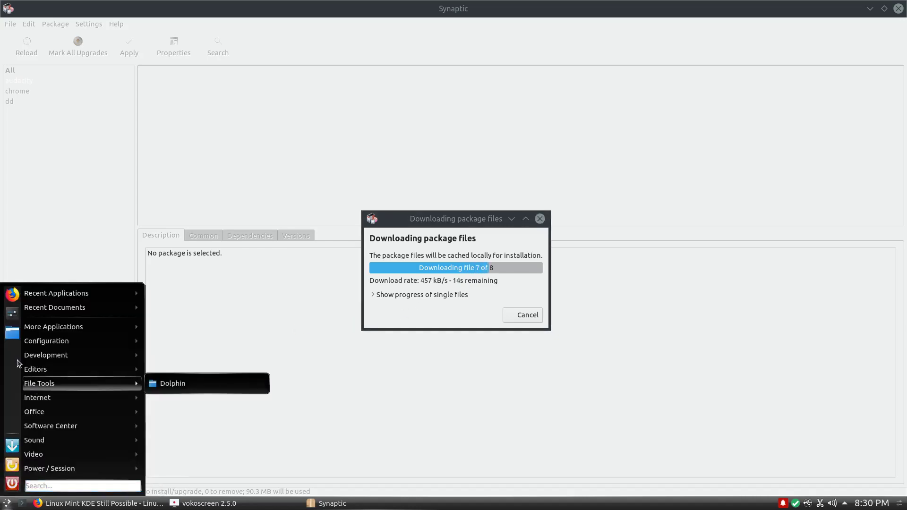
left_click(15, 334)
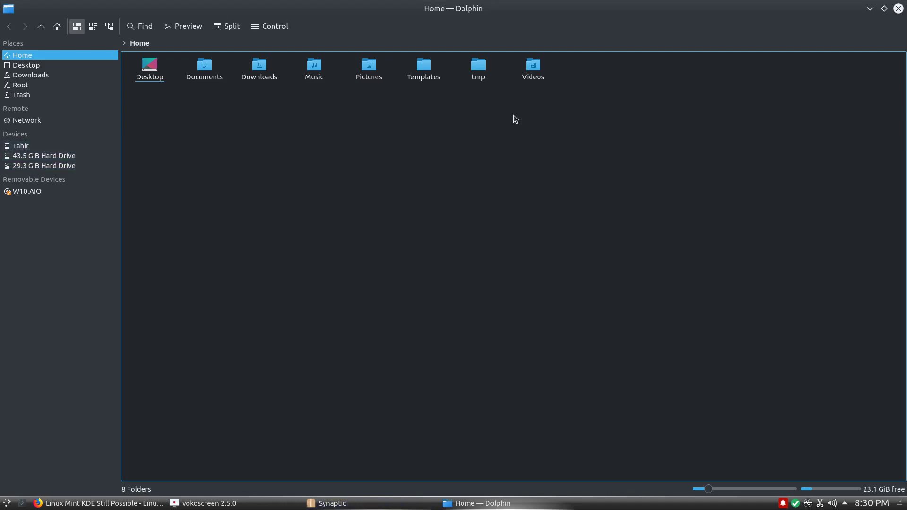
left_click(899, 9)
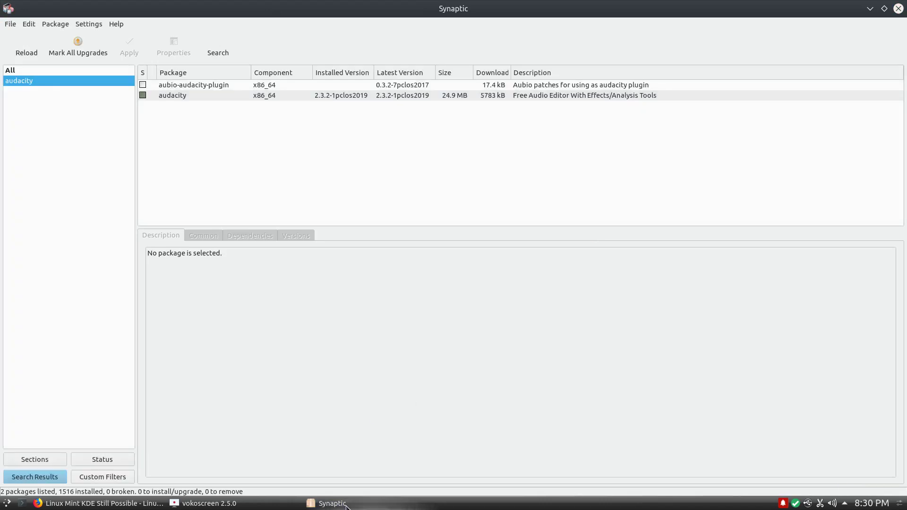
left_click(339, 504)
left_click(331, 504)
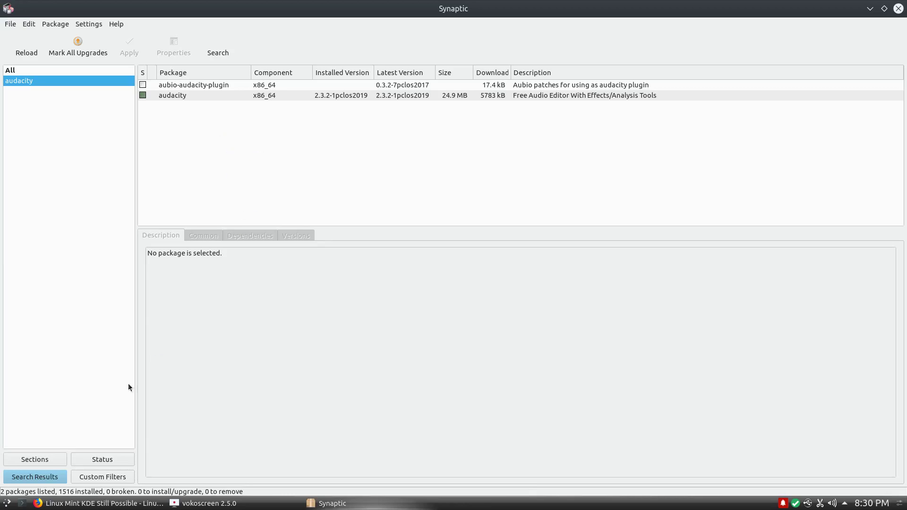
Step: Find and launch the newly installed Audacity from the application launcher and dismiss its welcome dialog
left_click(6, 503)
type("auda")
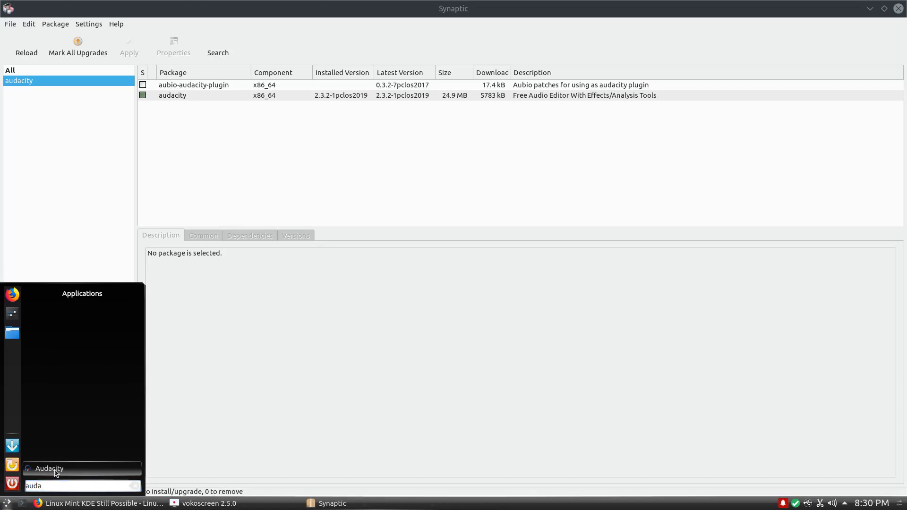
left_click(56, 471)
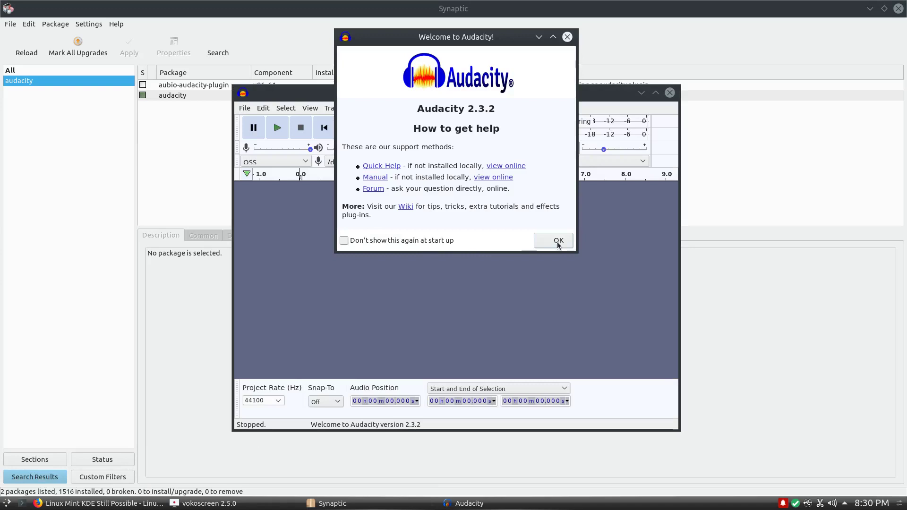
left_click(558, 241)
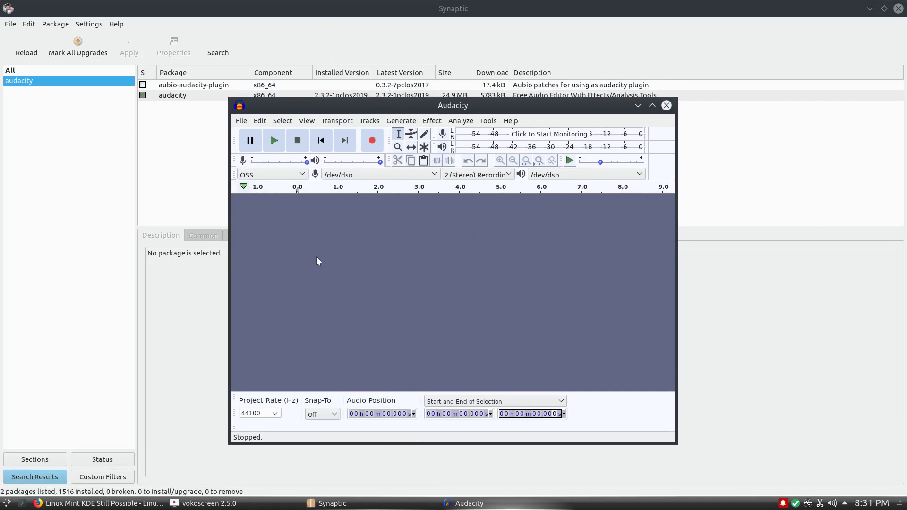
Step: Close Audacity and Synaptic, and switch to the vokoscreen window
left_click(666, 106)
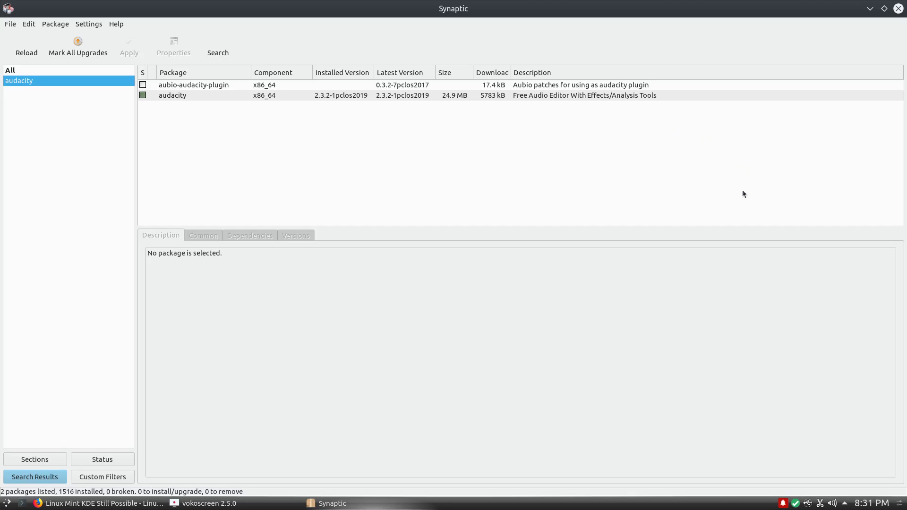
left_click(898, 9)
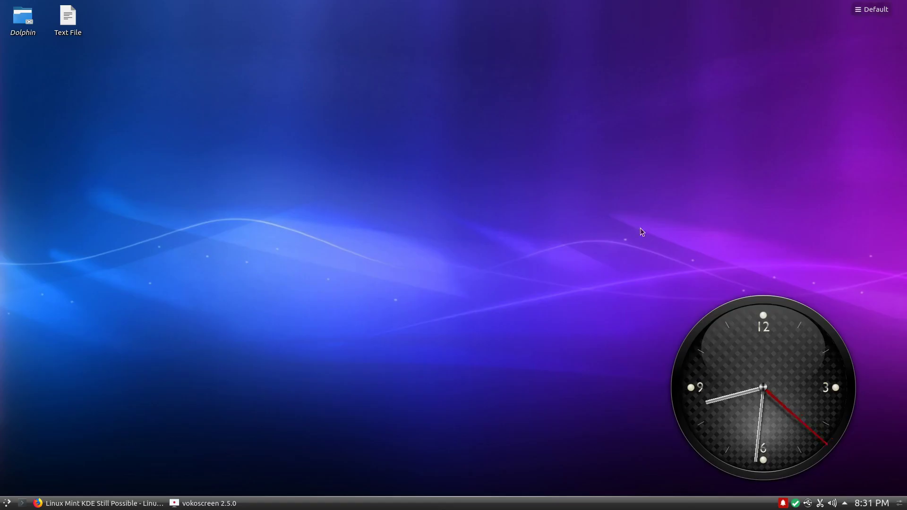
left_click(233, 505)
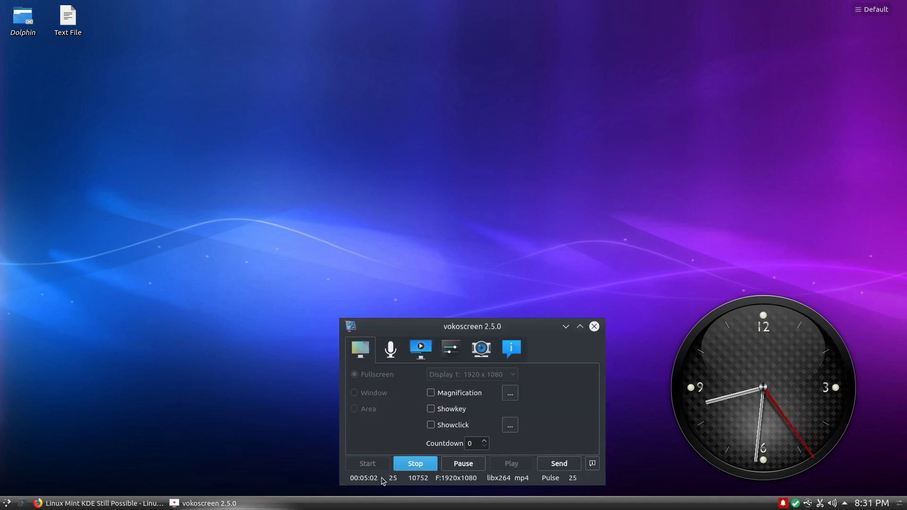